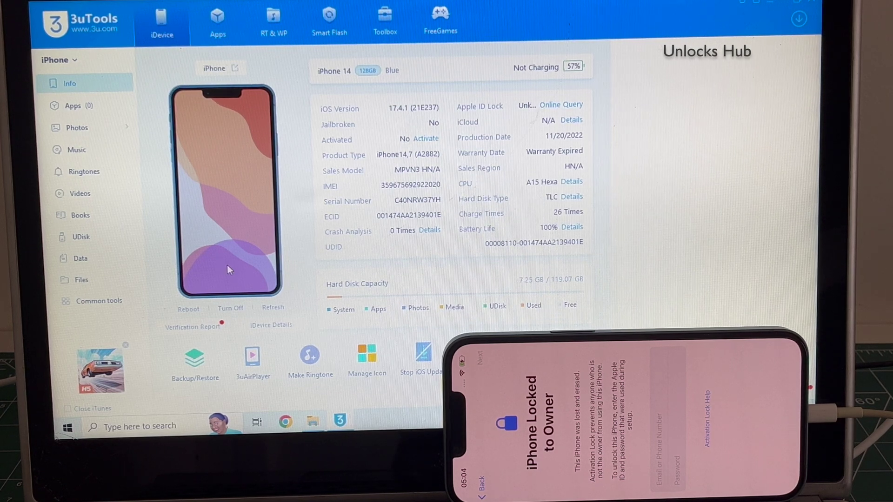
- Switch to the Smart Flash section to list iOS 17.5.1, 17.4RC and local firmware
left_click(328, 29)
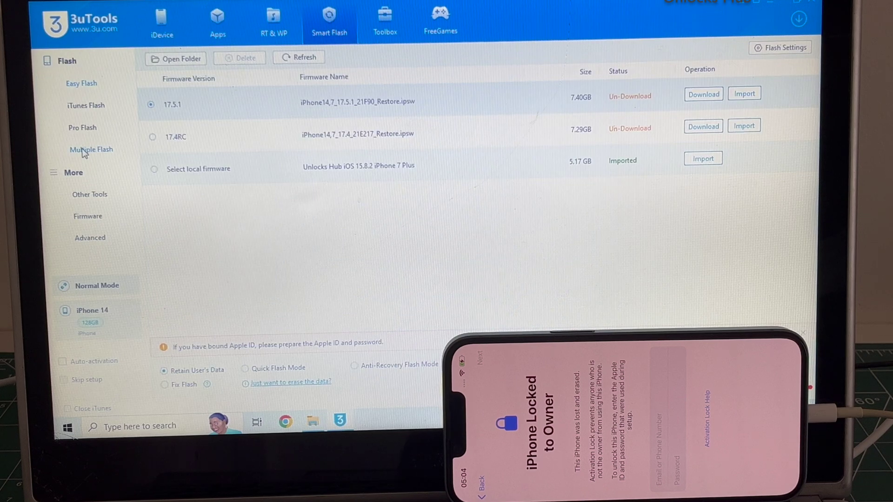
- Show the Pro Flash DFU-mode tutorial for the iPhone 14
left_click(82, 128)
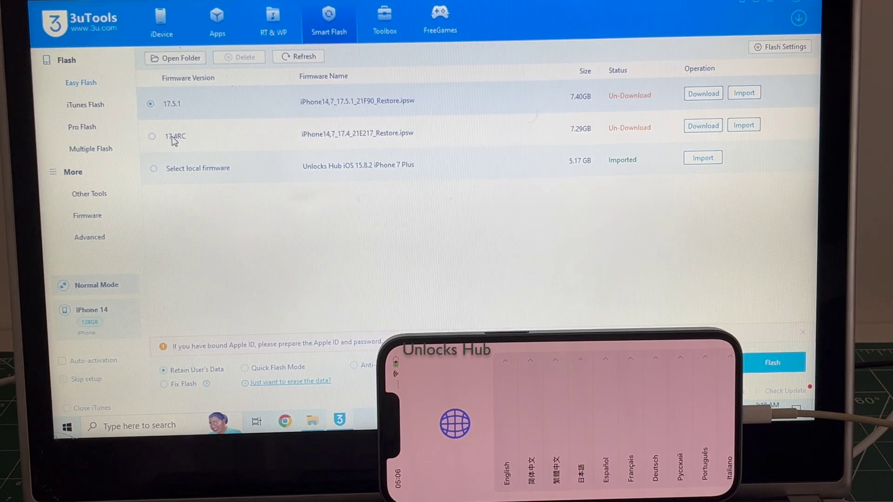
- Choose 'Select local firmware' instead of iOS 17.5.1 in Easy Flash
left_click(194, 166)
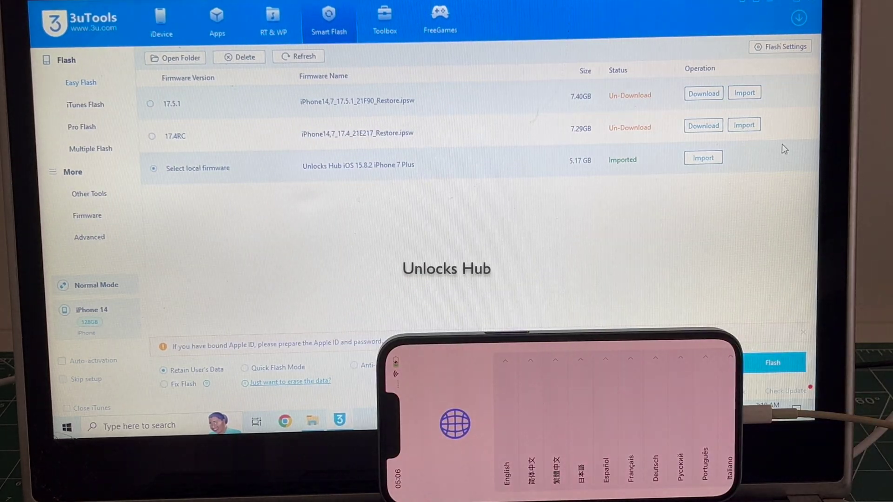
- Import the 'Unlocks Hub iOS 17.5.1 iPhone 14' IPSW into the local firmware row
left_click(700, 161)
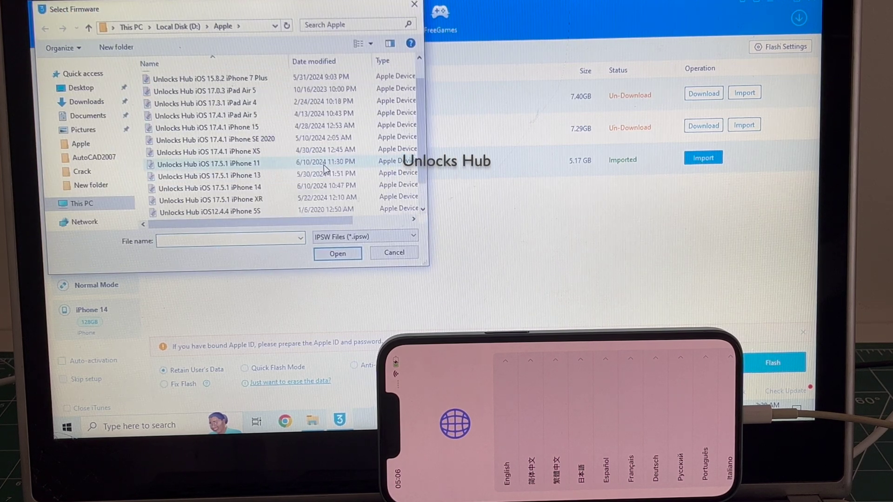
scroll(324, 168, "down", 2)
left_click(249, 165)
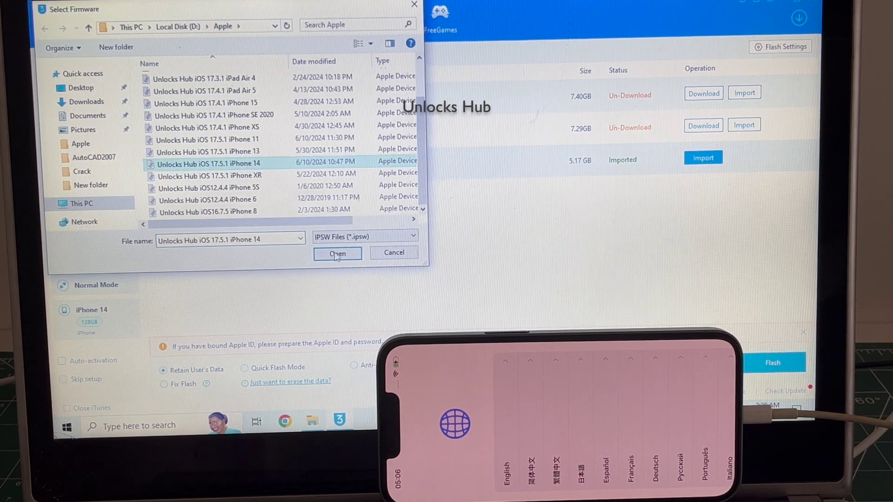
left_click(338, 255)
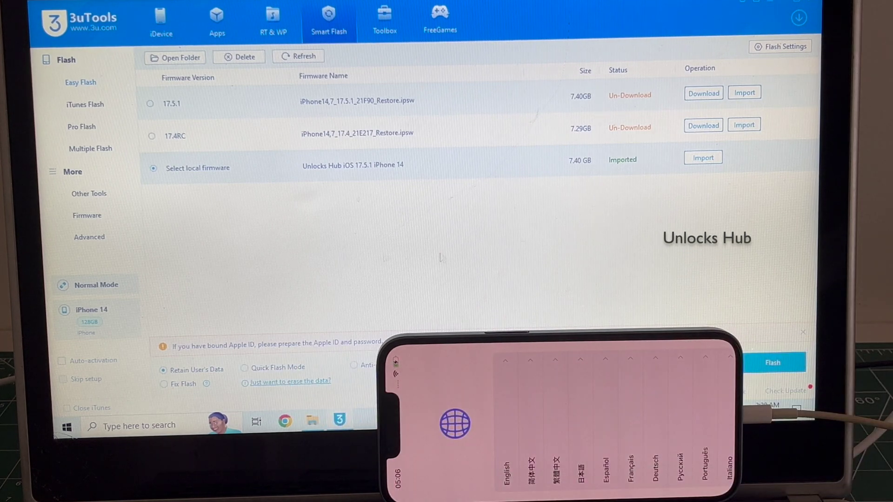
- Start the retain-data Easy Flash with the imported firmware and confirm the reminder
left_click(782, 362)
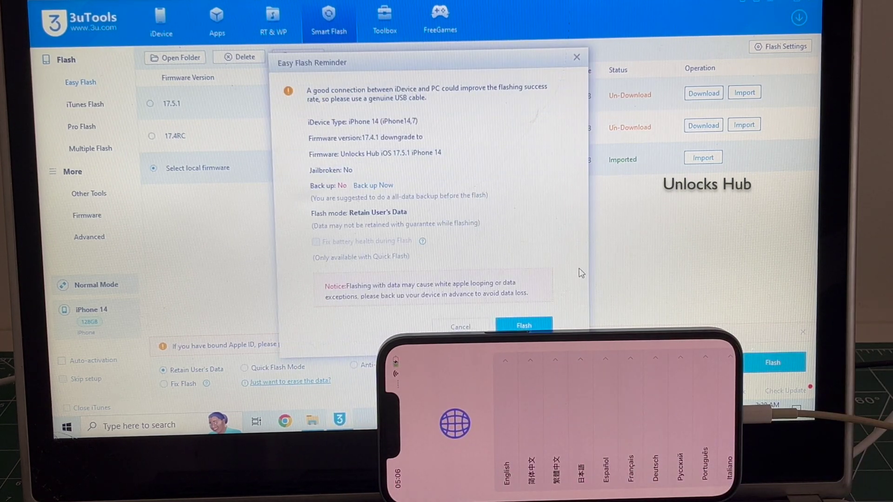
left_click(523, 326)
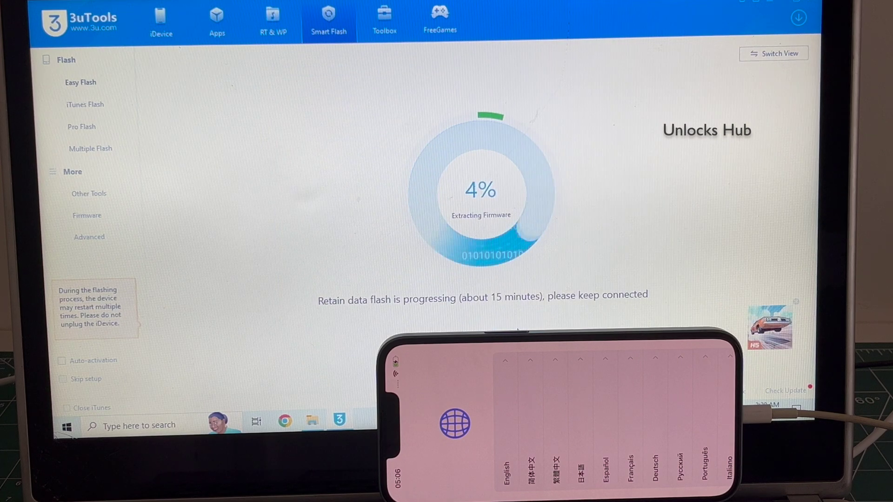